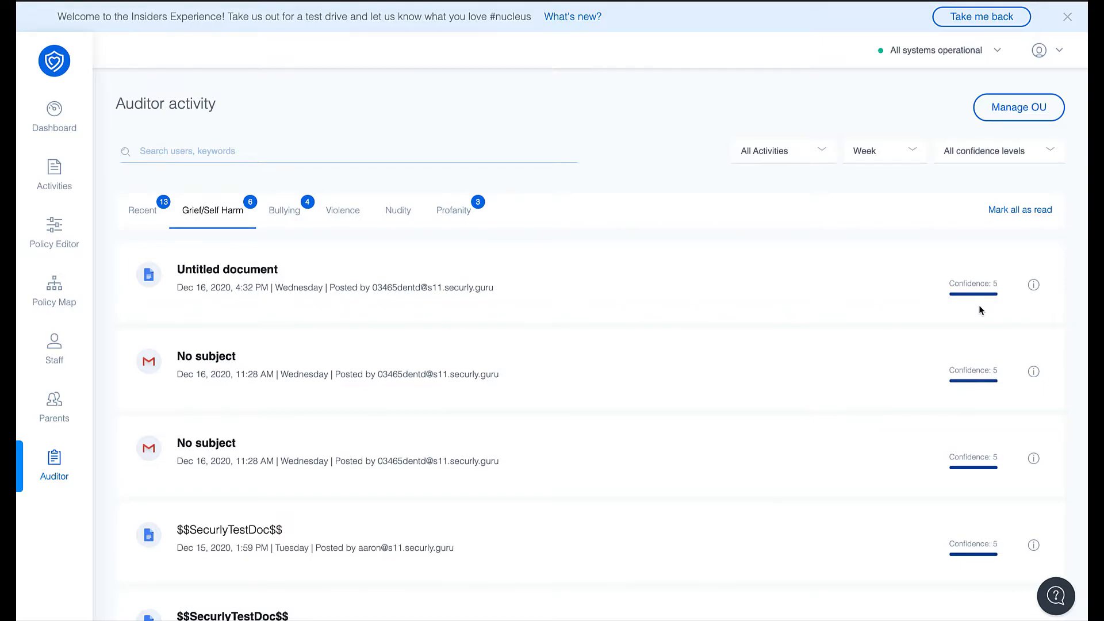
{"action": "left_click", "coordinate": [826, 153]}
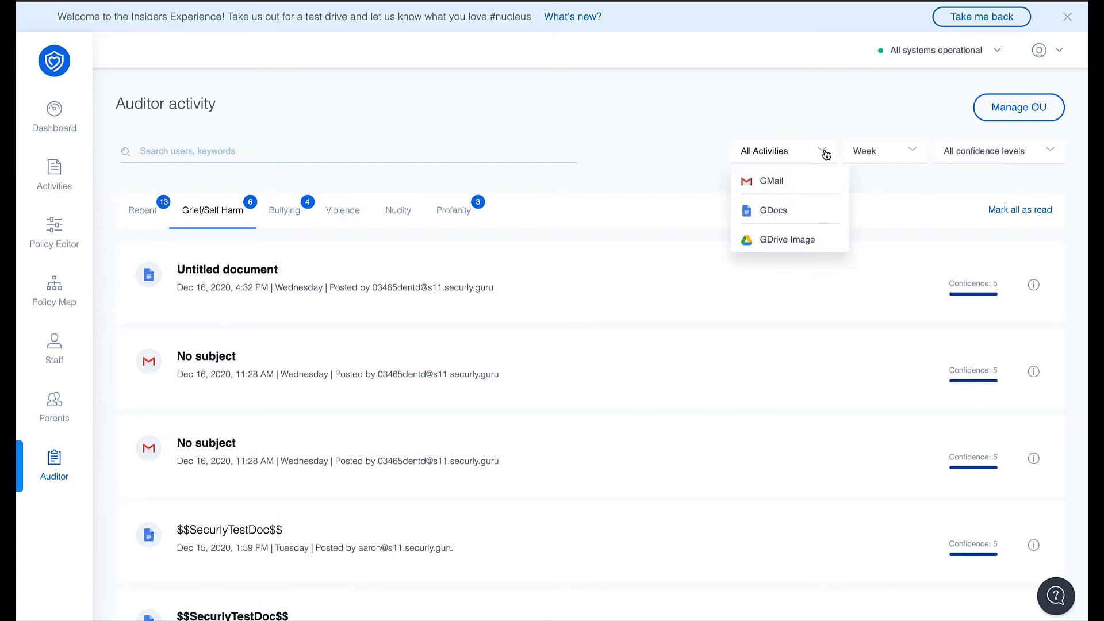
{"action": "left_click", "coordinate": [580, 141]}
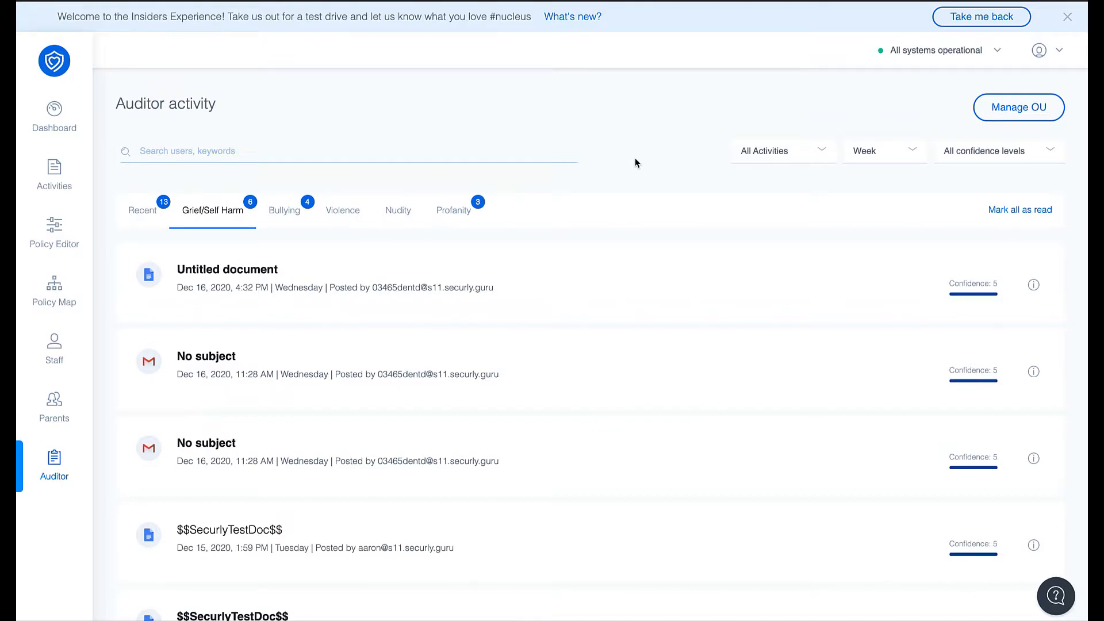
Open the configuration of the Student Safety faculty group in the staff settings.
{"action": "left_click", "coordinate": [53, 355]}
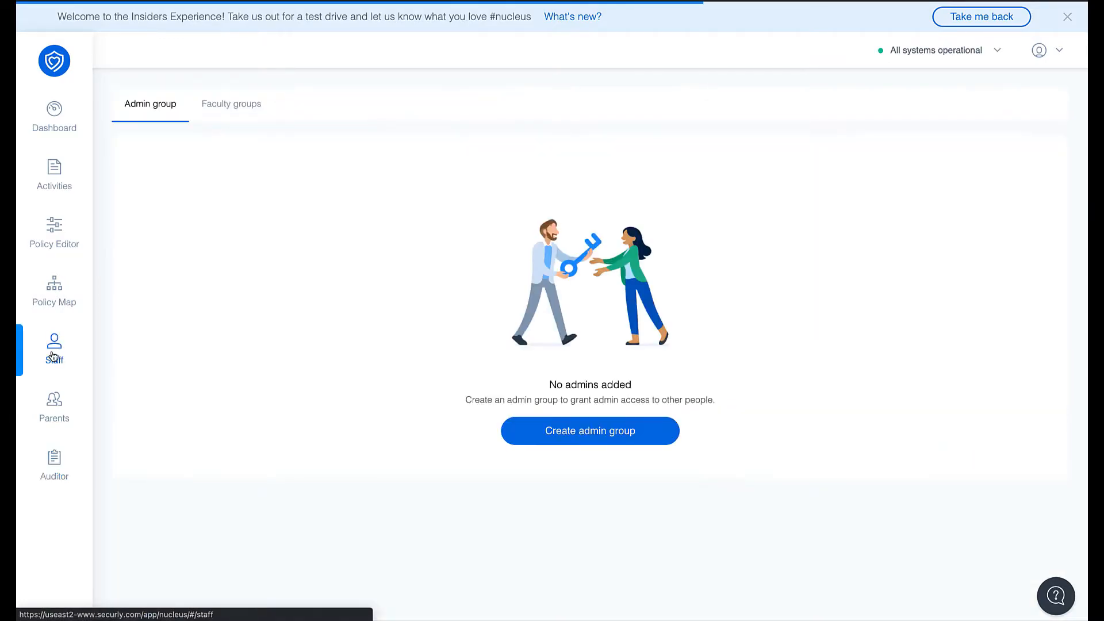
{"action": "left_click", "coordinate": [251, 107]}
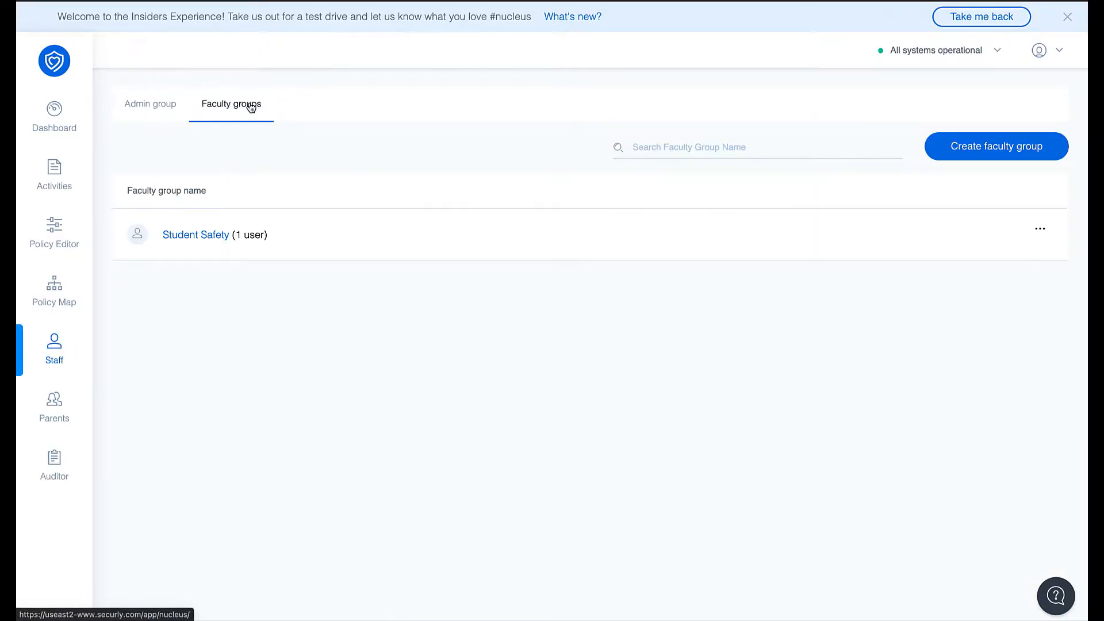
{"action": "left_click", "coordinate": [191, 240]}
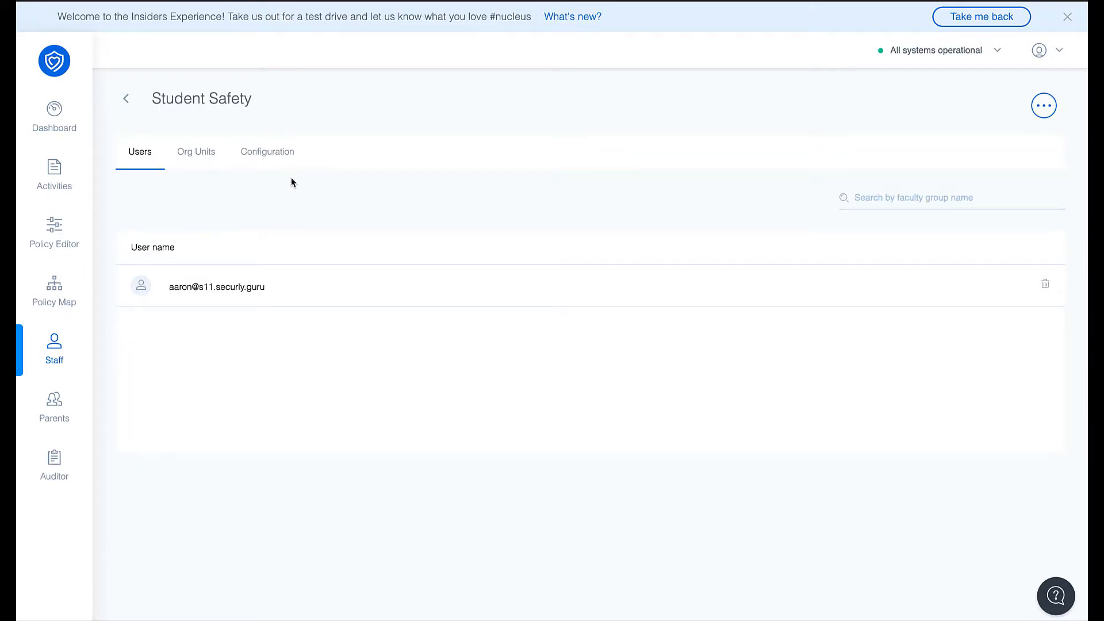
{"action": "left_click", "coordinate": [283, 161]}
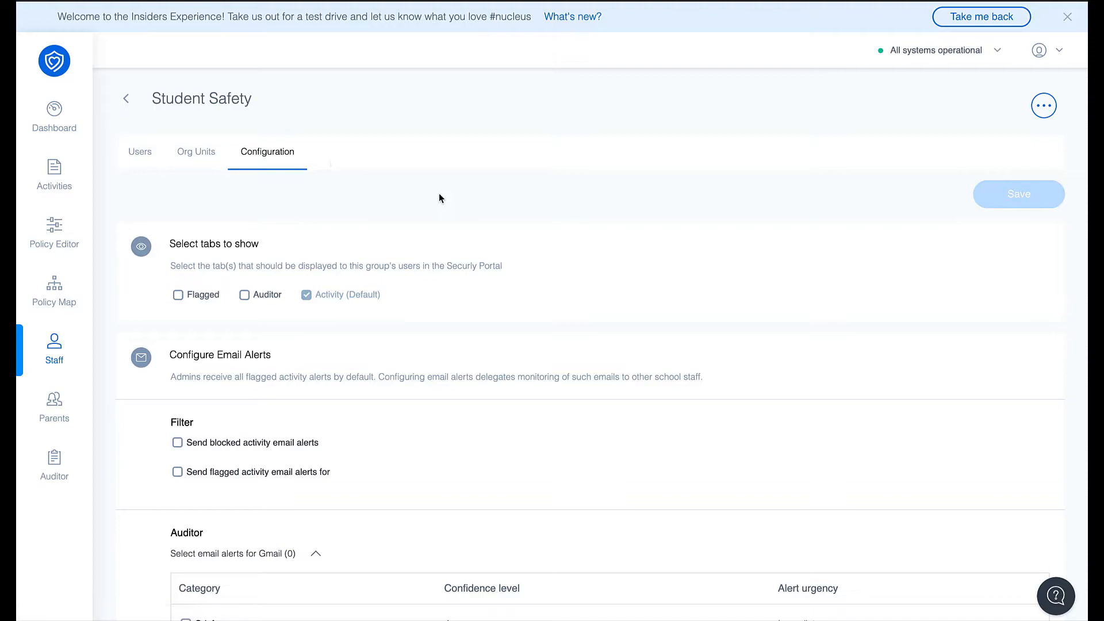
Enable the Auditor email alerts for Grief, Violence and Bully for both Gmail and Google Docs.
{"action": "scroll", "coordinate": [440, 196], "scroll_direction": "down", "scroll_amount": 1}
{"action": "scroll", "coordinate": [439, 198], "scroll_direction": "down", "scroll_amount": 2}
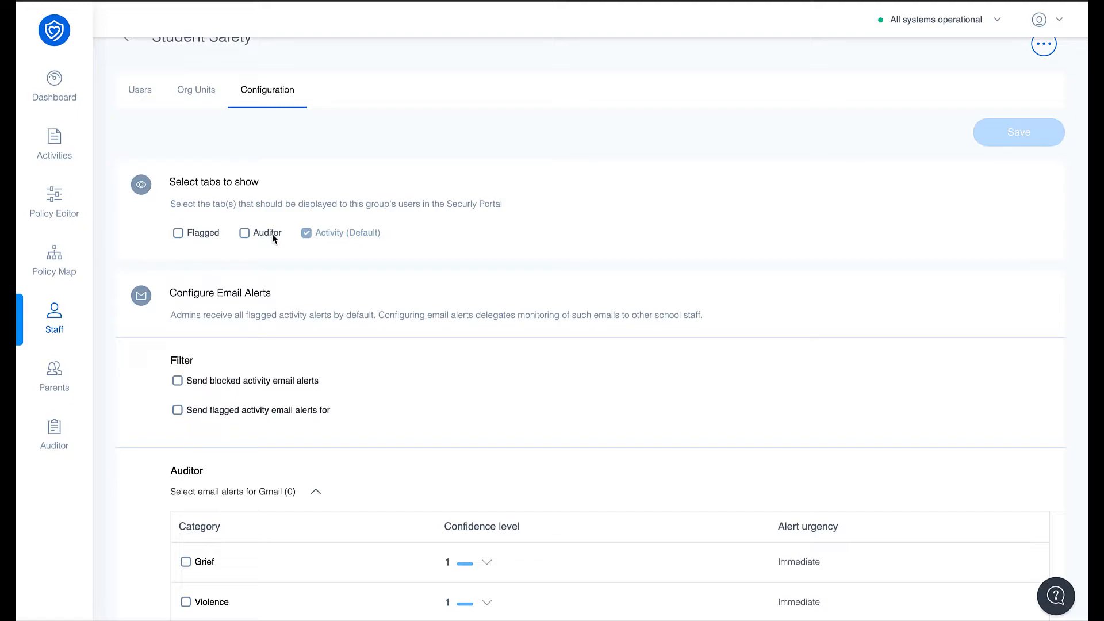
{"action": "scroll", "coordinate": [273, 239], "scroll_direction": "down", "scroll_amount": 4}
{"action": "scroll", "coordinate": [273, 239], "scroll_direction": "down", "scroll_amount": 1}
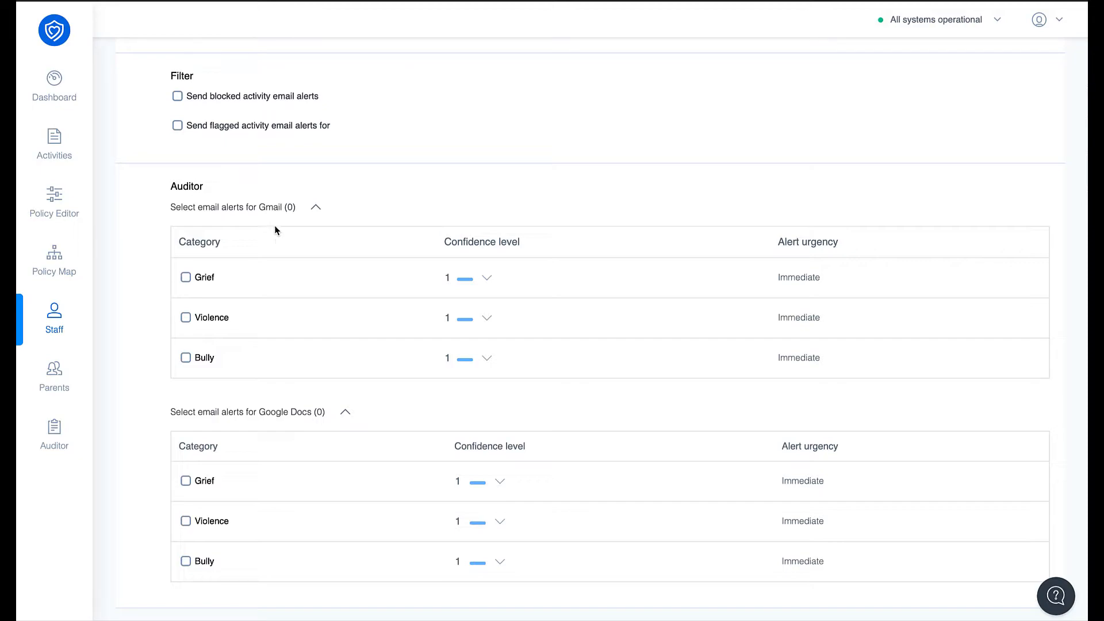
{"action": "left_click", "coordinate": [187, 278]}
{"action": "left_click", "coordinate": [186, 318]}
{"action": "left_click", "coordinate": [188, 356]}
{"action": "left_click", "coordinate": [186, 522]}
{"action": "left_click_drag", "start_coordinate": [263, 414], "coordinate": [319, 413]}
{"action": "left_click", "coordinate": [268, 371]}
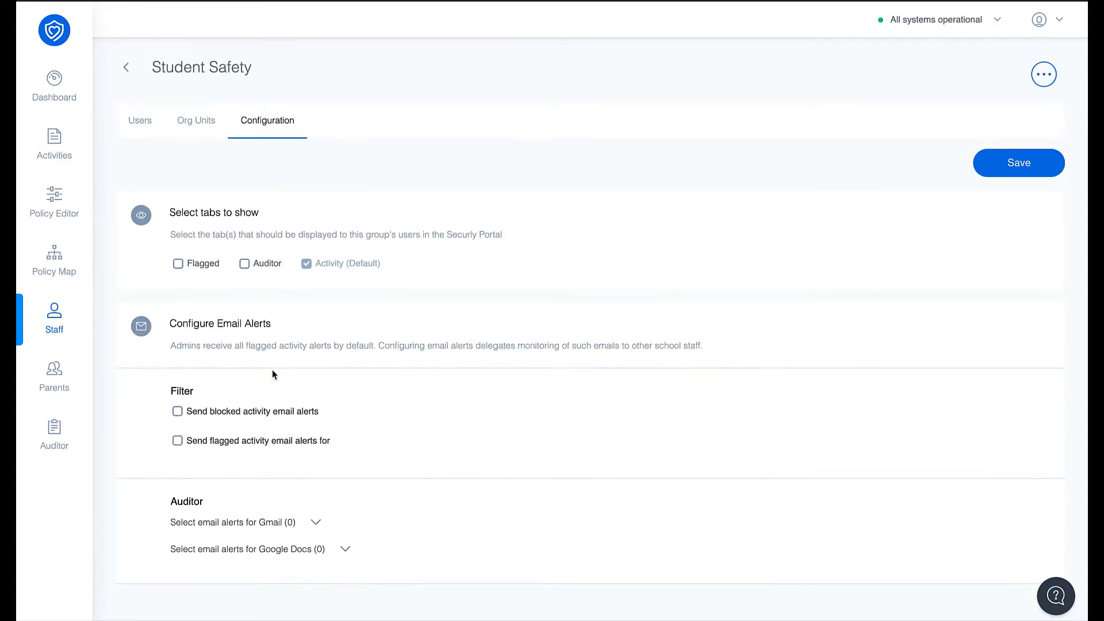
{"action": "left_click", "coordinate": [345, 550]}
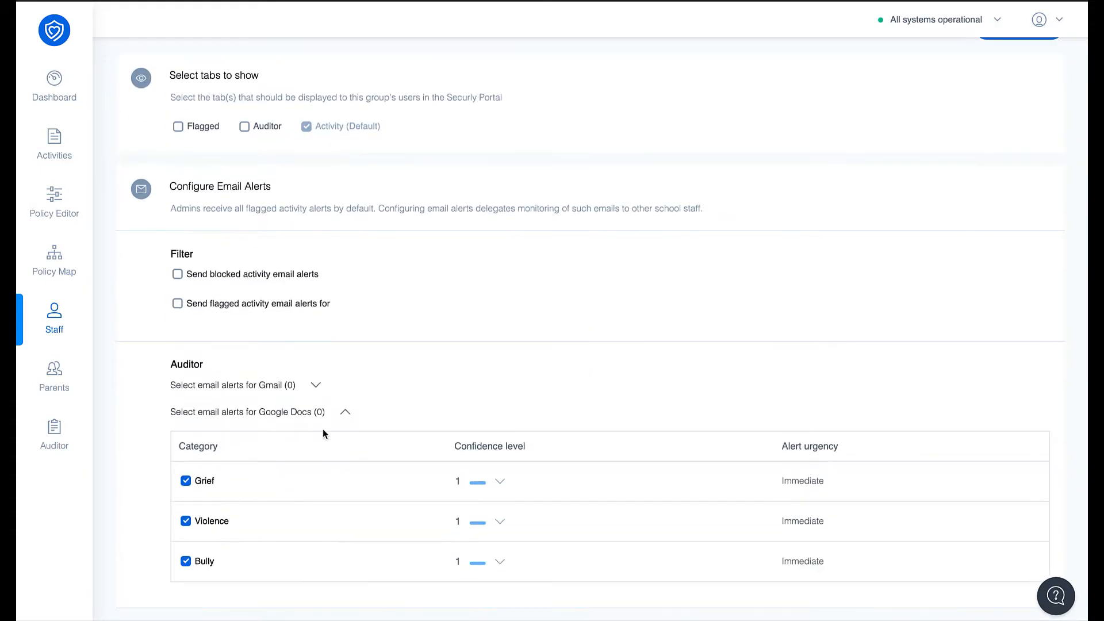
Set the Gmail alert confidence levels to 2 for Grief, 3 for Violence and 2 for Bully.
{"action": "left_click", "coordinate": [315, 387]}
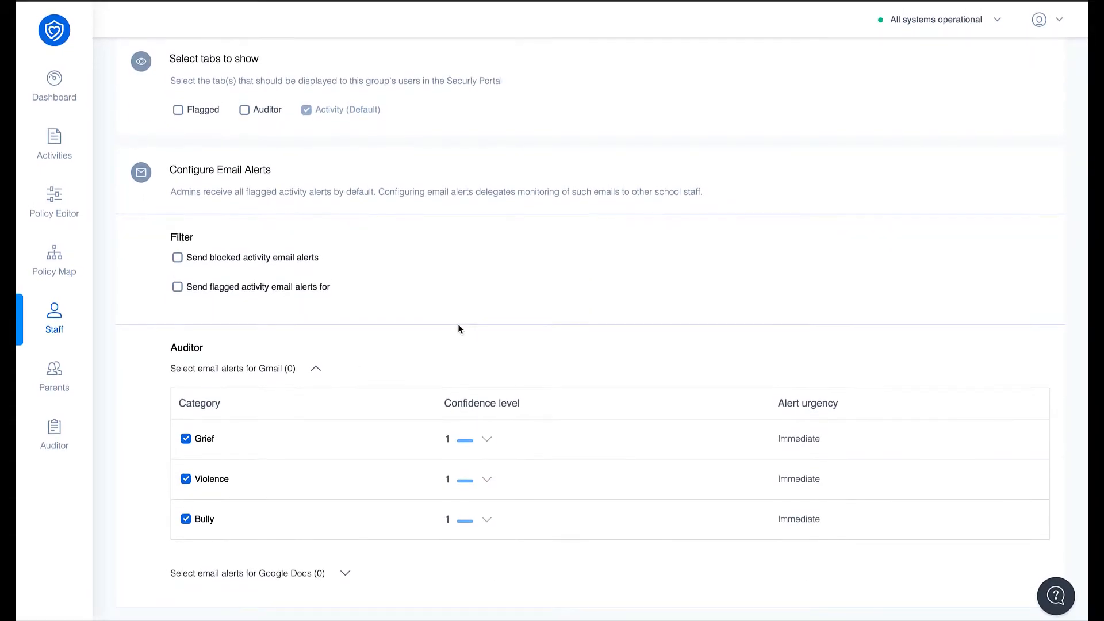
{"action": "left_click", "coordinate": [487, 443]}
{"action": "left_click", "coordinate": [445, 490]}
{"action": "left_click", "coordinate": [487, 481]}
{"action": "left_click", "coordinate": [447, 527]}
{"action": "left_click", "coordinate": [490, 522]}
{"action": "left_click", "coordinate": [447, 436]}
{"action": "left_click", "coordinate": [501, 481]}
{"action": "left_click", "coordinate": [437, 570]}
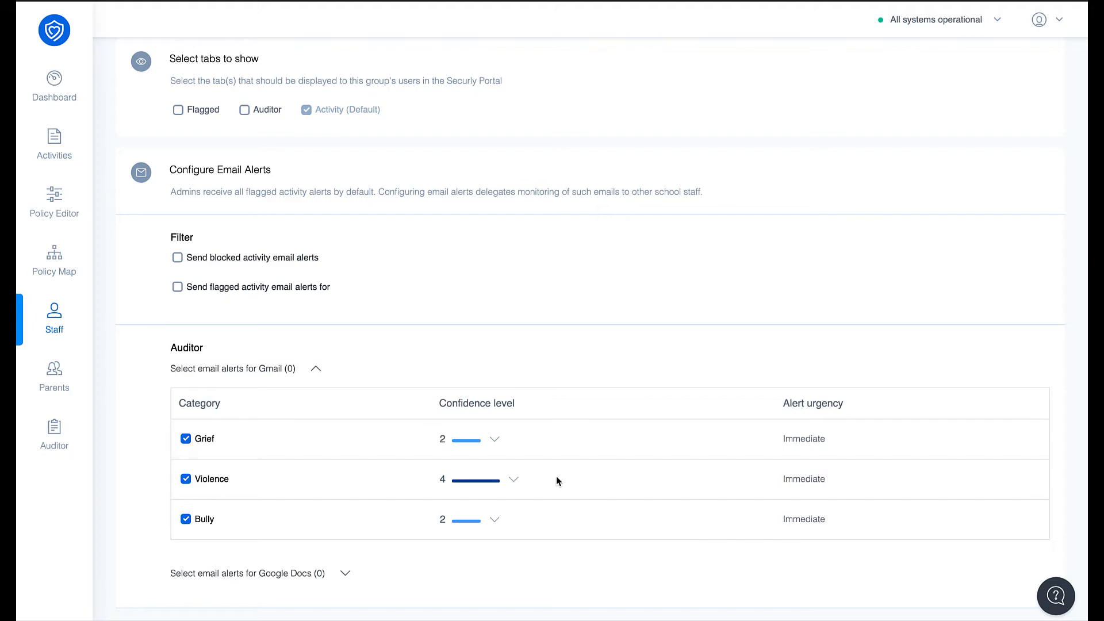
{"action": "left_click", "coordinate": [517, 480]}
{"action": "left_click", "coordinate": [467, 543]}
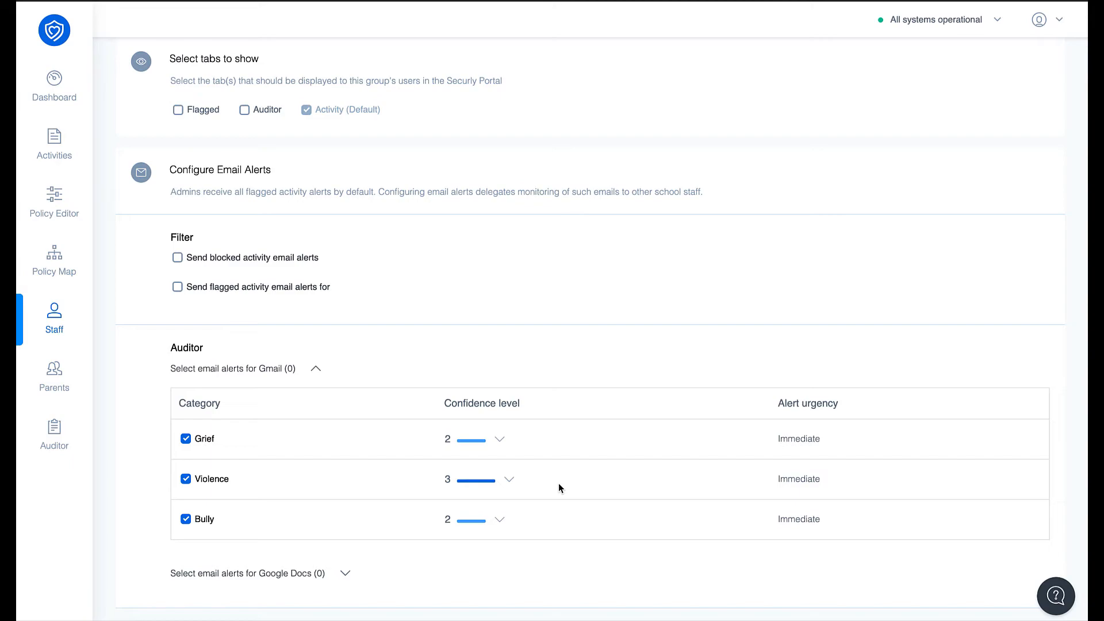
Switch to Gmail to view the Self Harm/Grief flagged activity alert, and return to the Securly group configuration.
{"action": "key", "text": "ctrl+Left"}
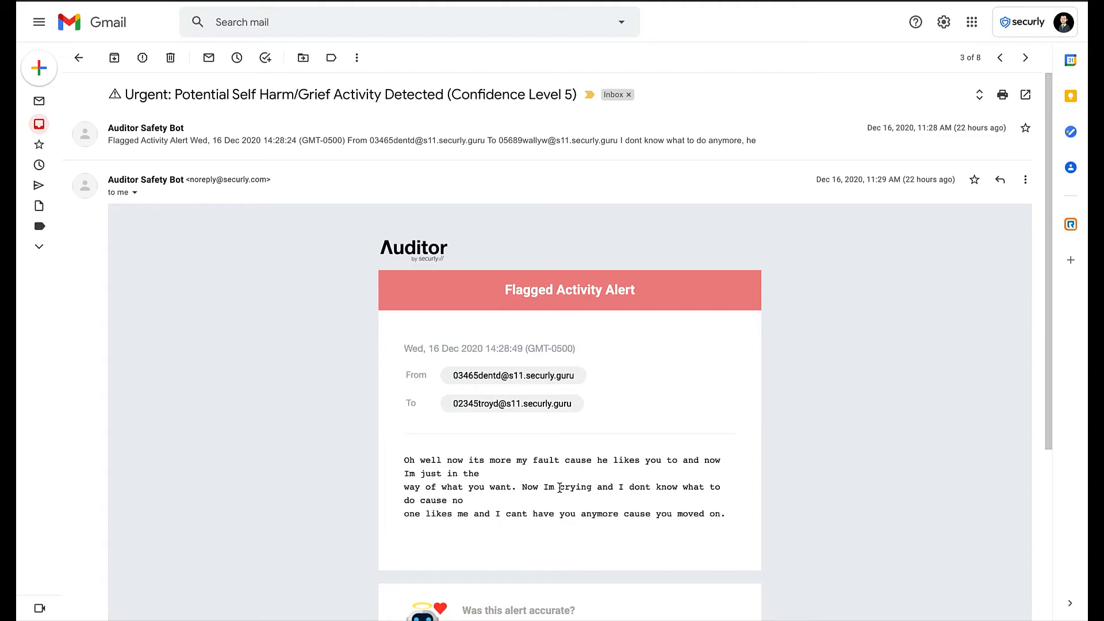
{"action": "key", "text": "ctrl+Right"}
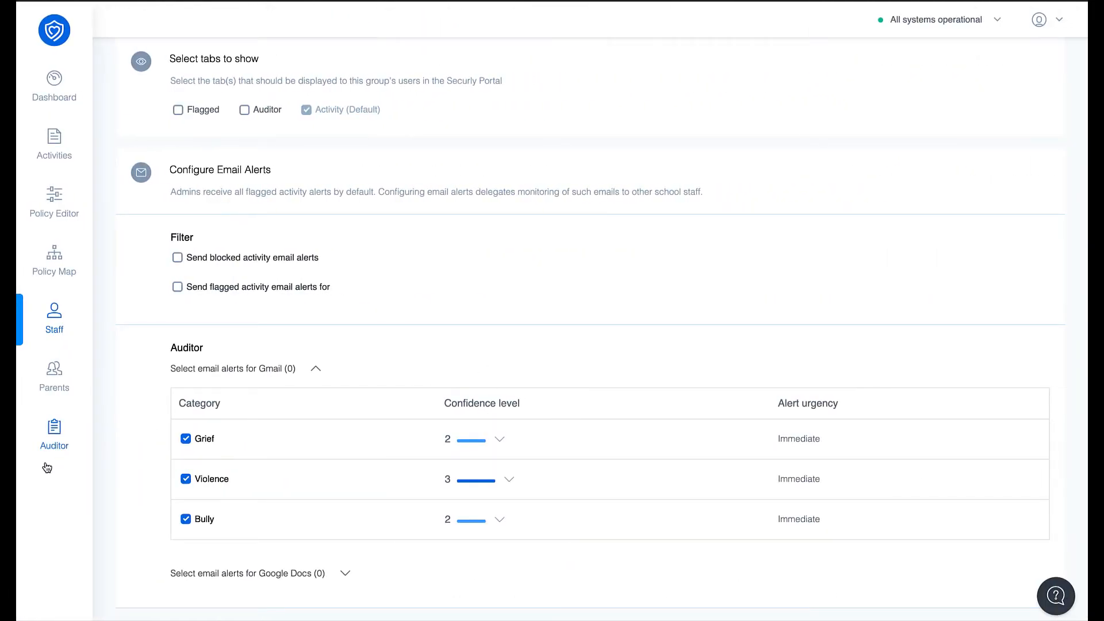
Open the Auditor activity and show the items flagged in the Nudity category.
{"action": "left_click", "coordinate": [50, 443]}
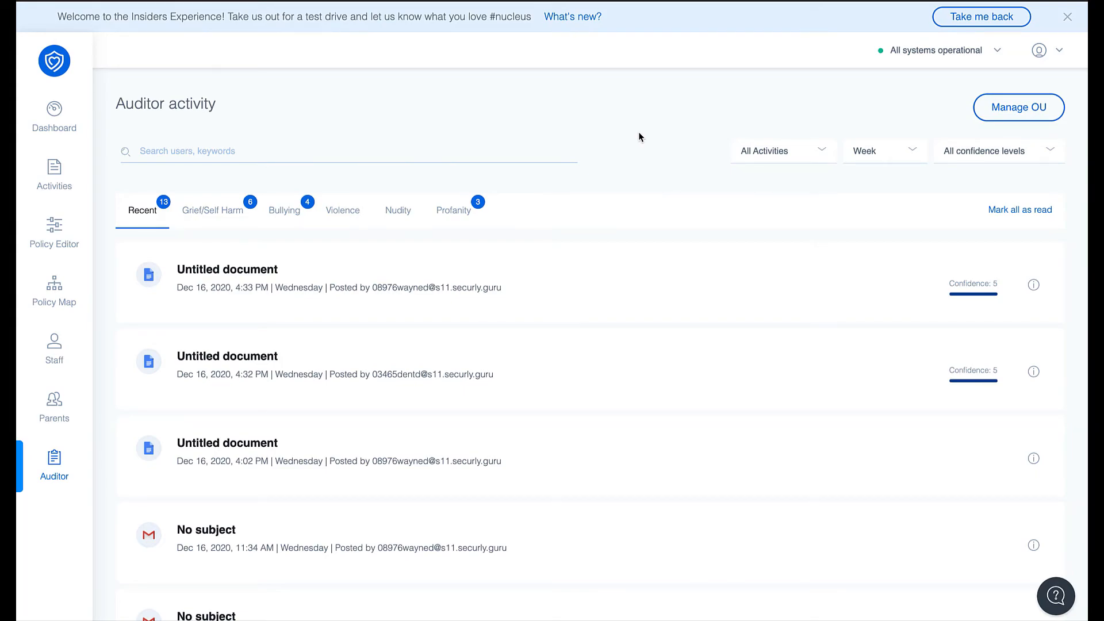
{"action": "left_click", "coordinate": [408, 212]}
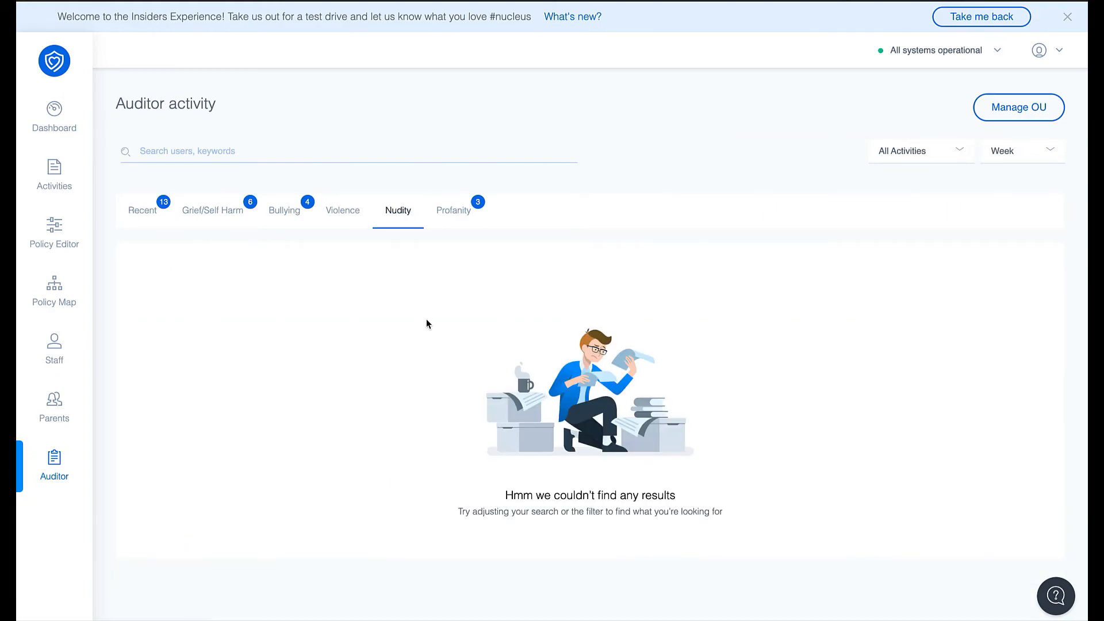